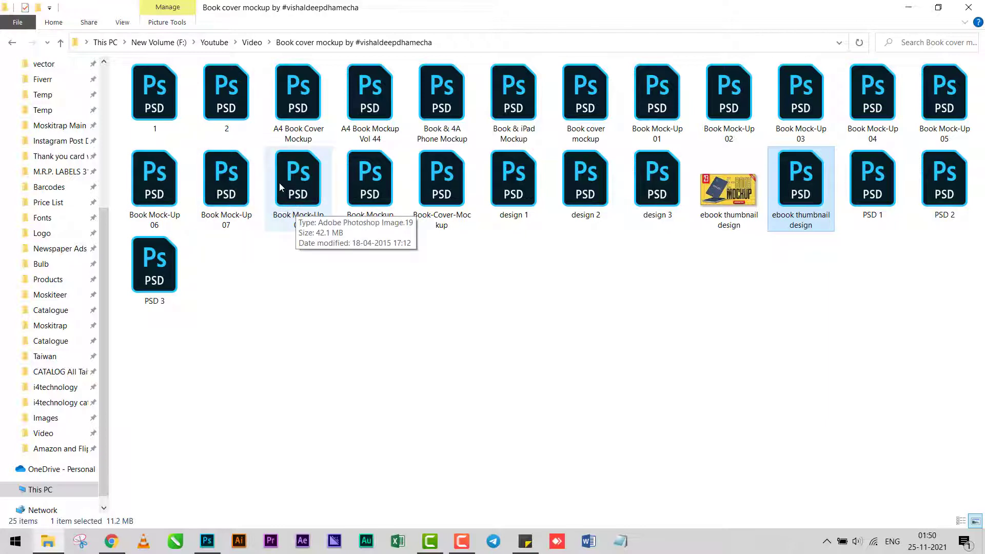
- Open the mockup files 1, Book-Cover-Mockup, design 1 and design 2 from Explorer
double_click(154, 102)
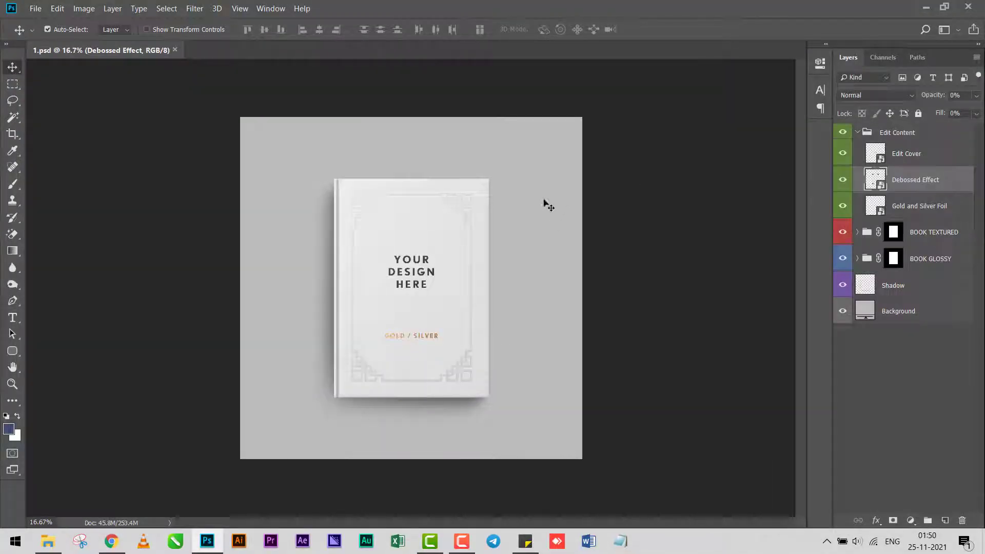
key("alt+Tab")
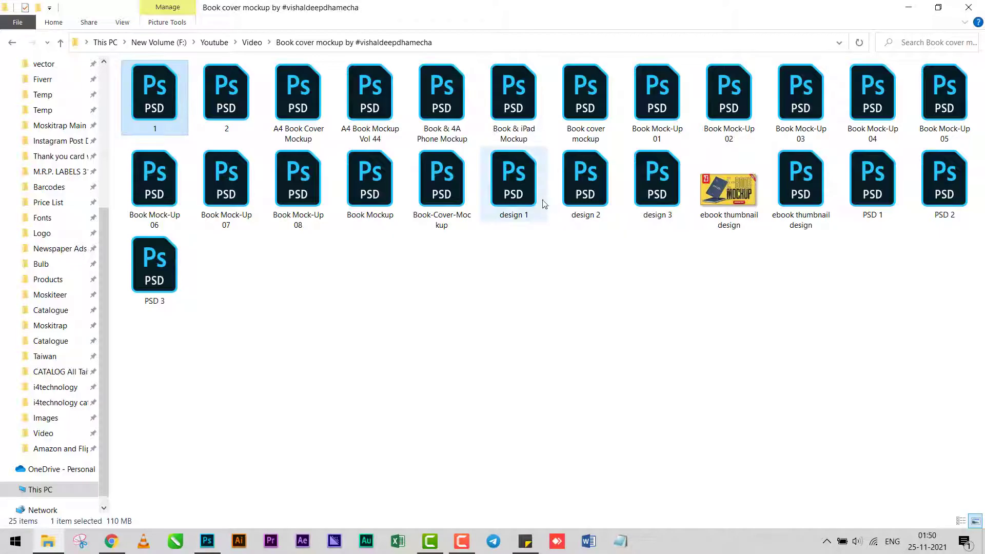
double_click(451, 201)
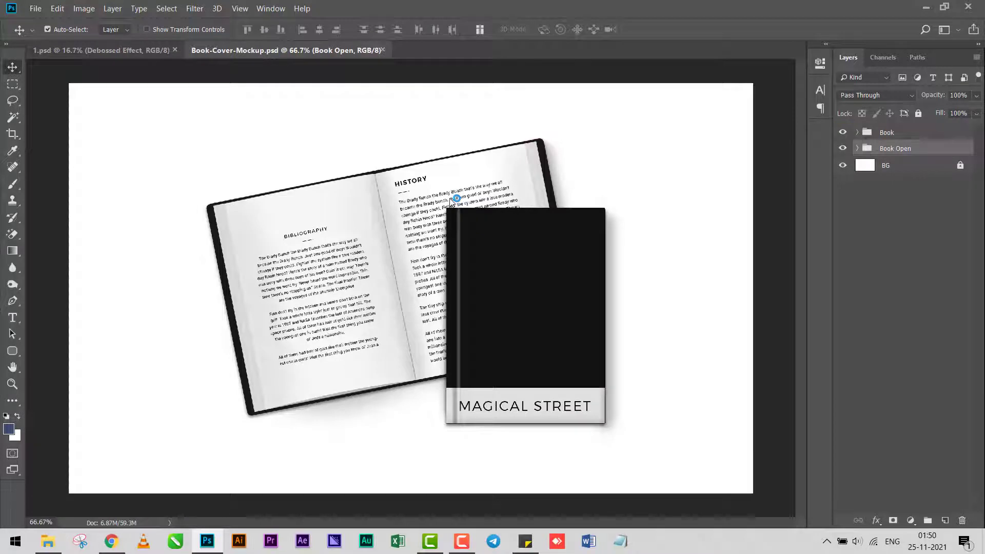
key("alt+Tab")
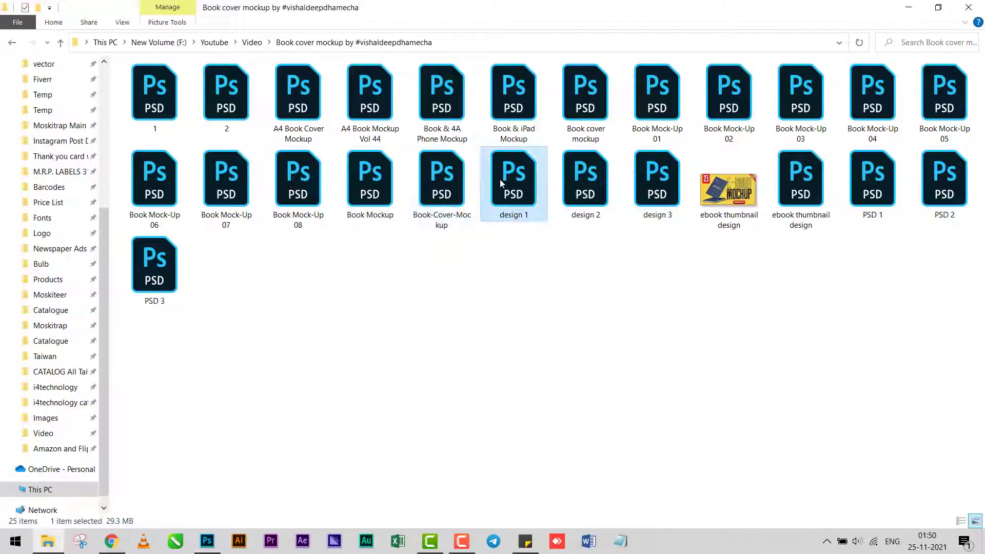
double_click(499, 179)
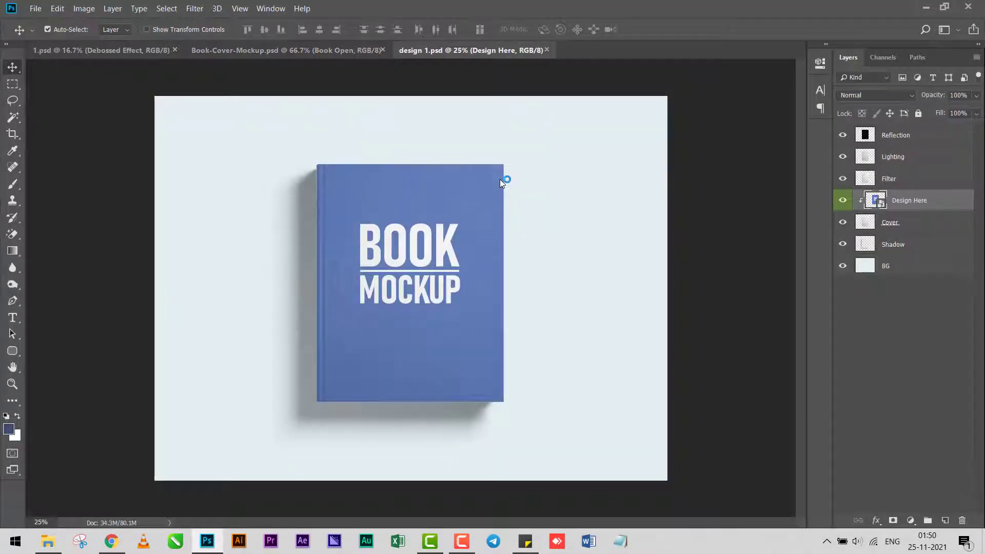
key("alt+Tab")
double_click(590, 187)
key("alt+Tab")
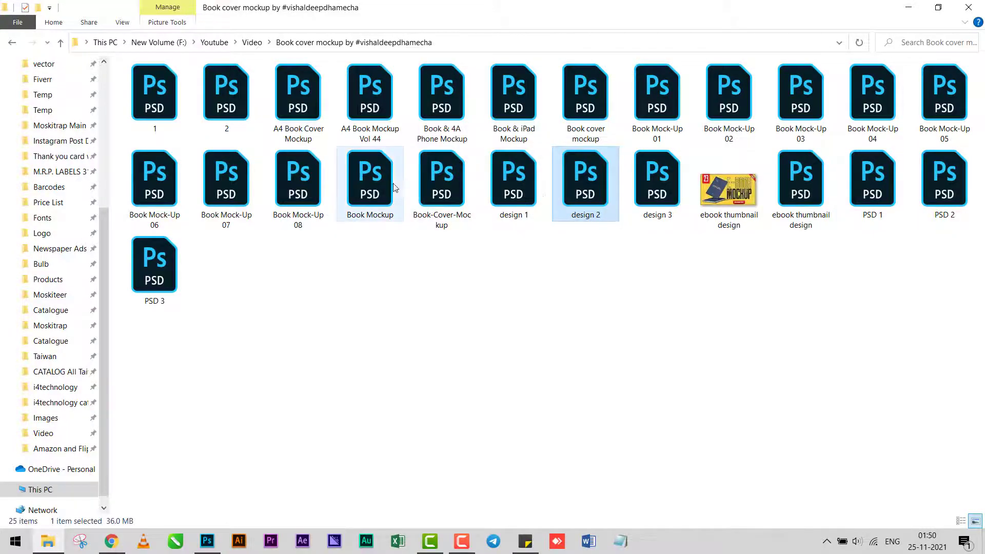
- Open Book Mockup, Book-Cover-Mockup, Book Mock-Up 08, 07 and 03, ending on 03
double_click(393, 185)
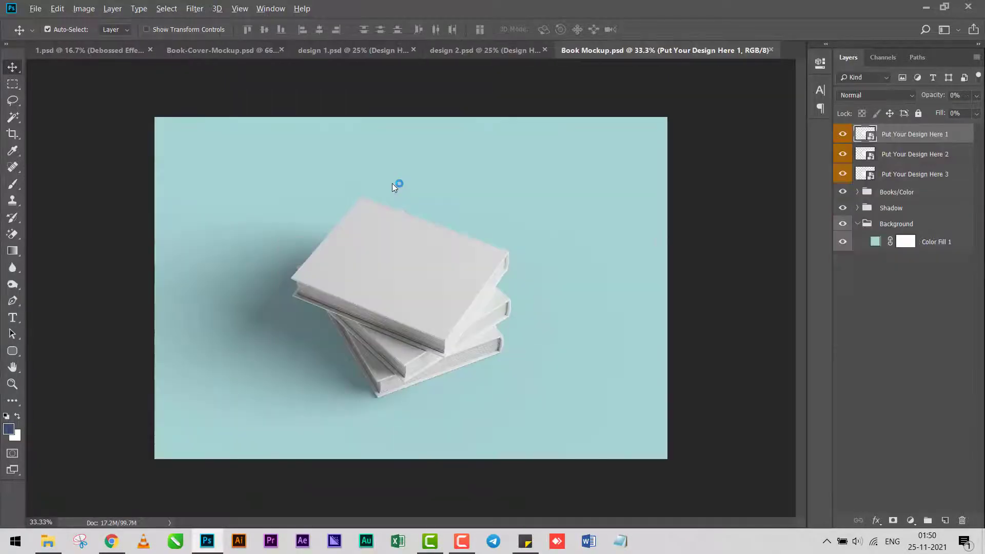
key("alt+Tab")
double_click(439, 191)
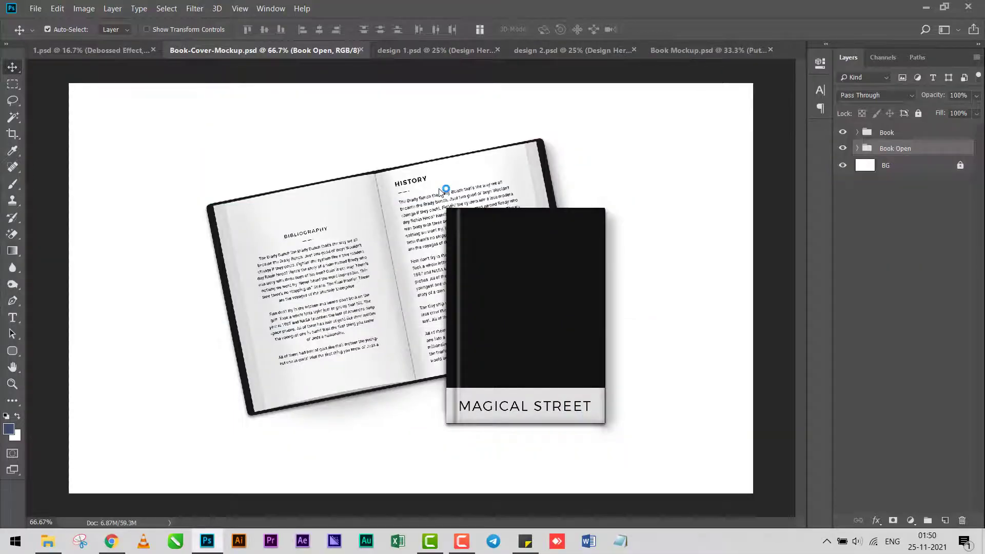
key("alt+Tab")
double_click(302, 195)
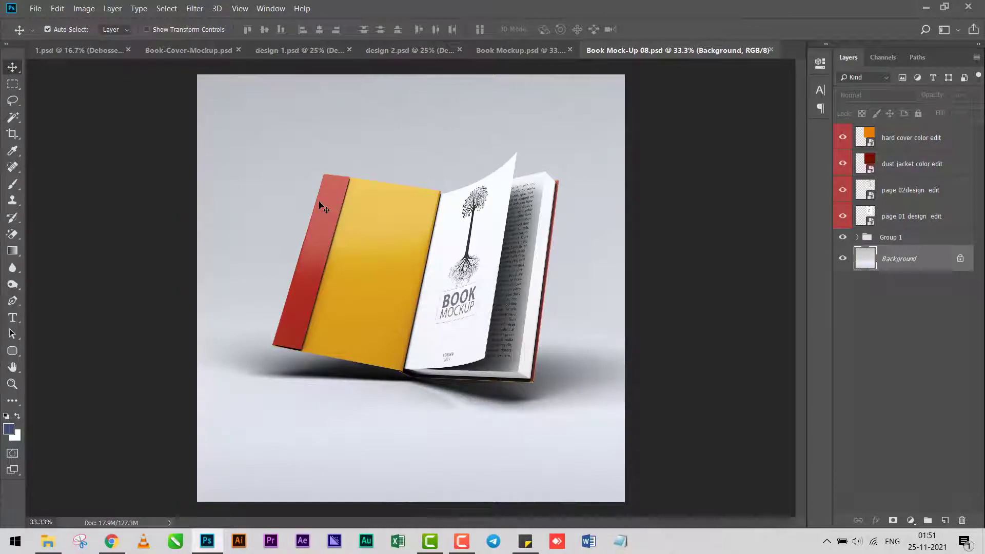
key("alt+Tab")
double_click(193, 175)
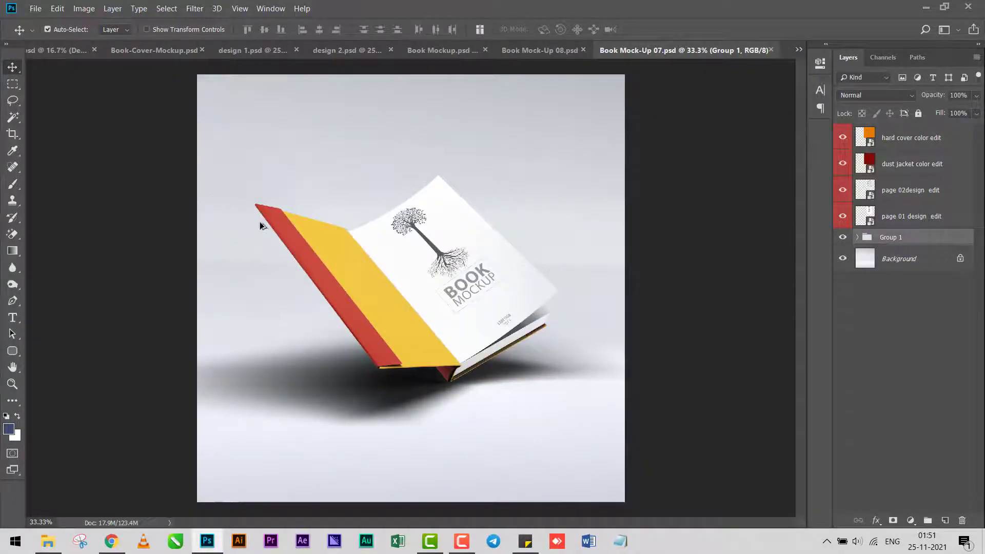
key("alt+Tab")
double_click(808, 102)
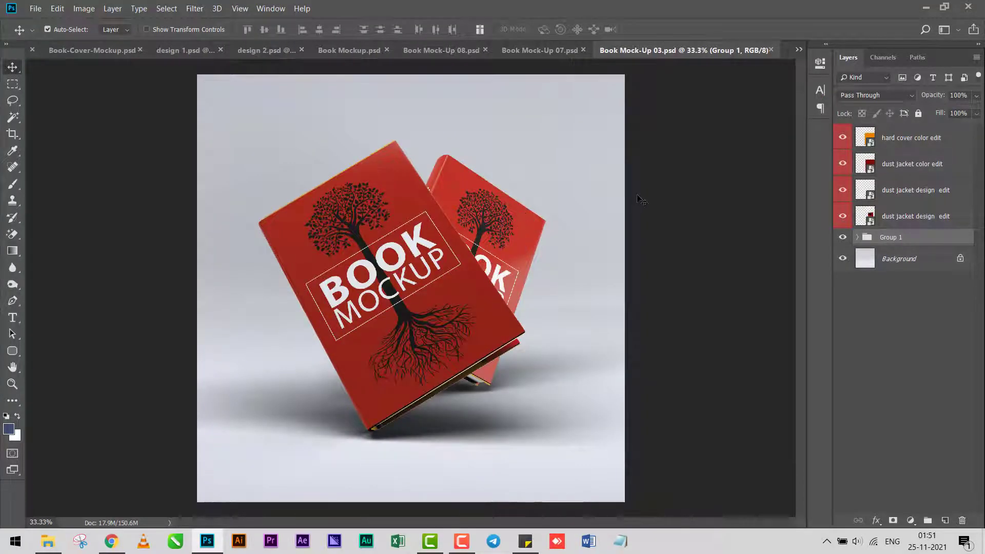
- Dismiss the document tab menu and expand Group 1 in the Layers panel
right_click(623, 47)
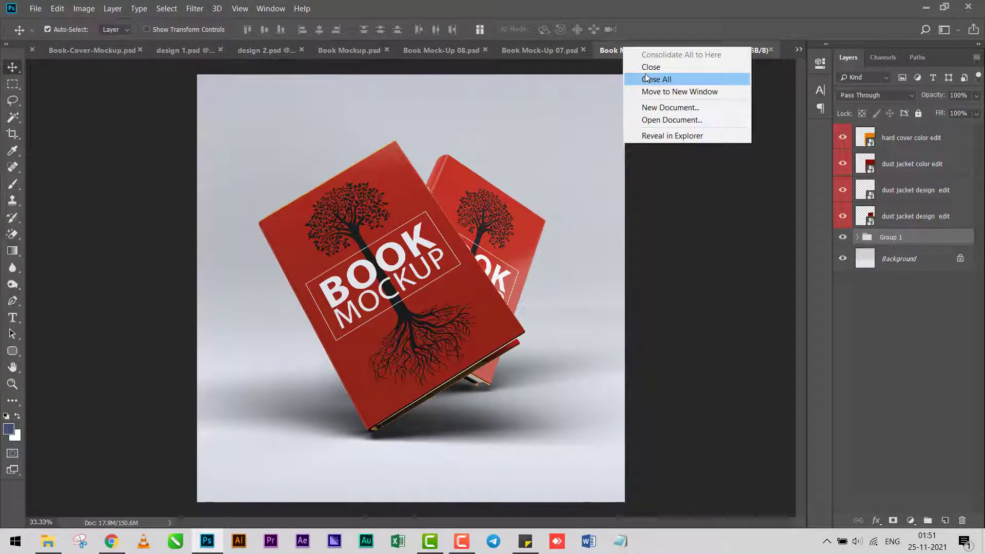
left_click(547, 170)
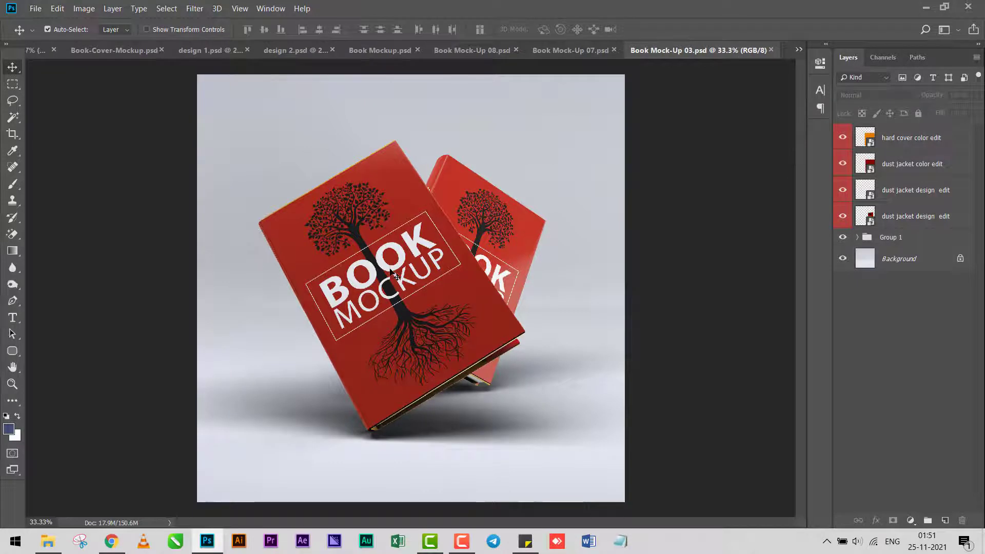
left_click_drag(393, 272, 358, 190)
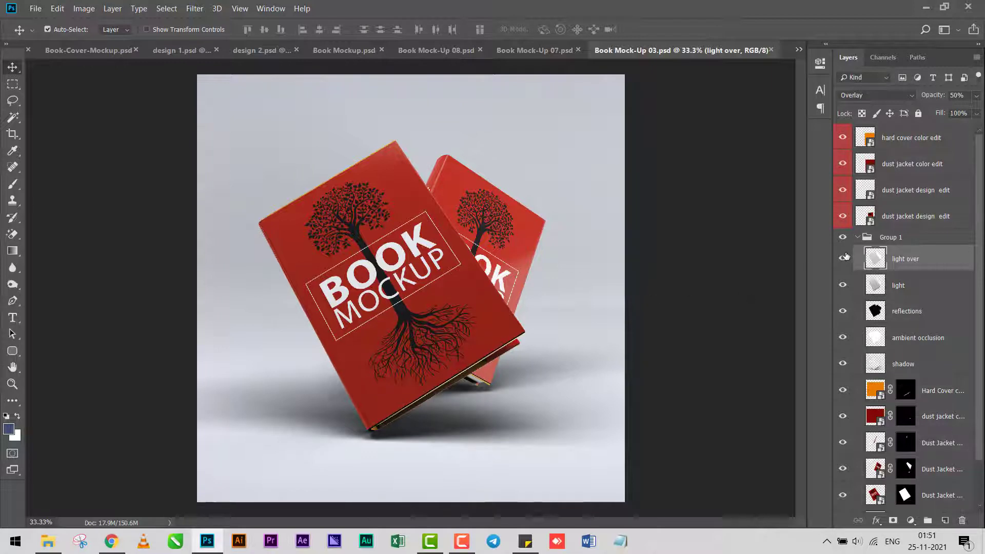
- Toggle the Dust Jacket layers' visibility to identify the front book's, then select it
left_click(837, 219)
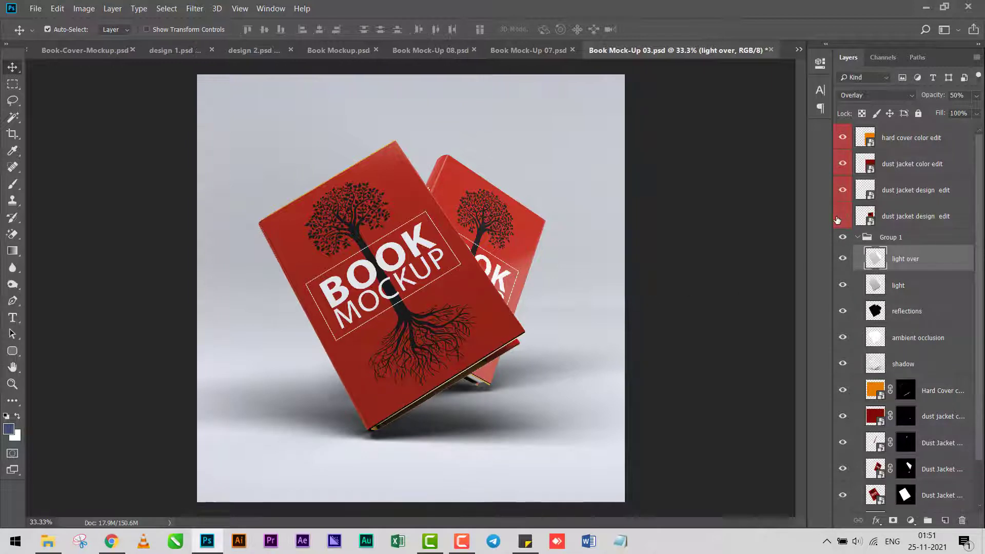
left_click(839, 218)
left_click(843, 470)
left_click(842, 470)
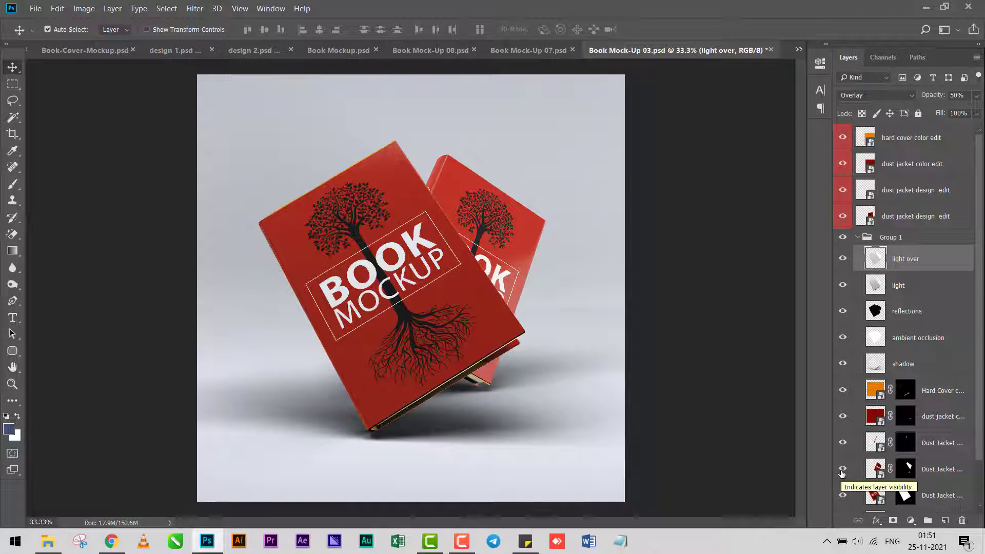
left_click(842, 470)
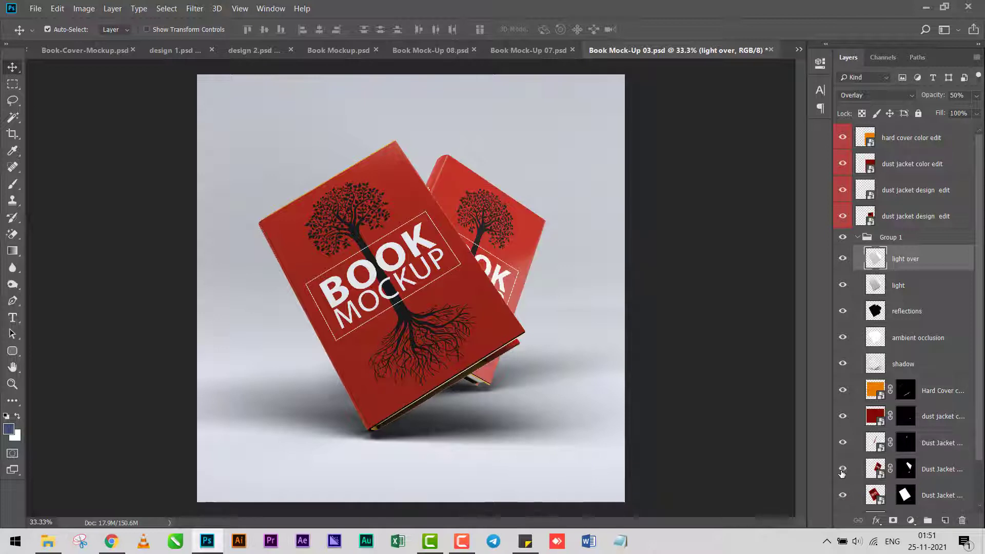
left_click(843, 496)
left_click(843, 496)
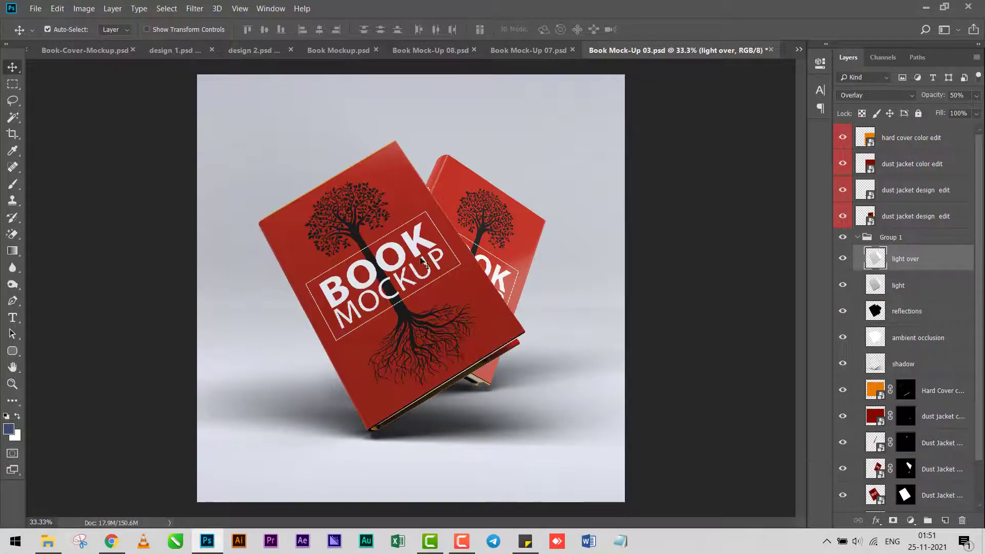
left_click(874, 495)
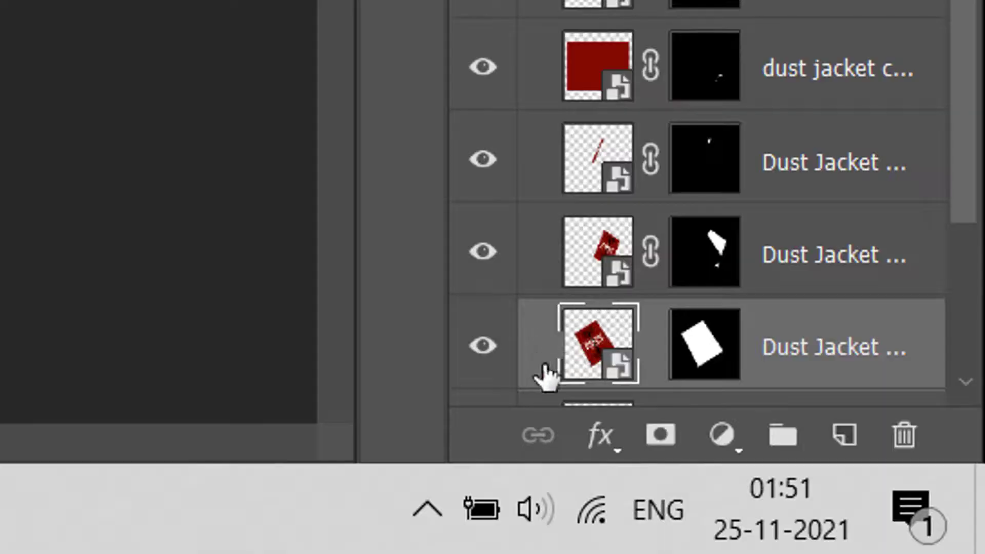
- Open Layer 95.psb and hide its title, tree, outline, copy text and red background layers
double_click(588, 345)
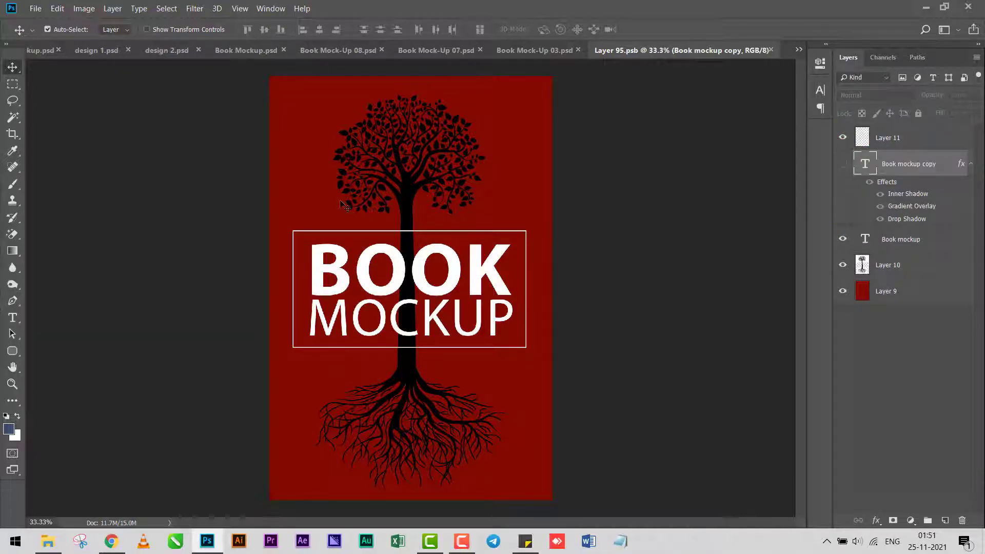
left_click(842, 239)
left_click(842, 265)
left_click(843, 138)
left_click(843, 164)
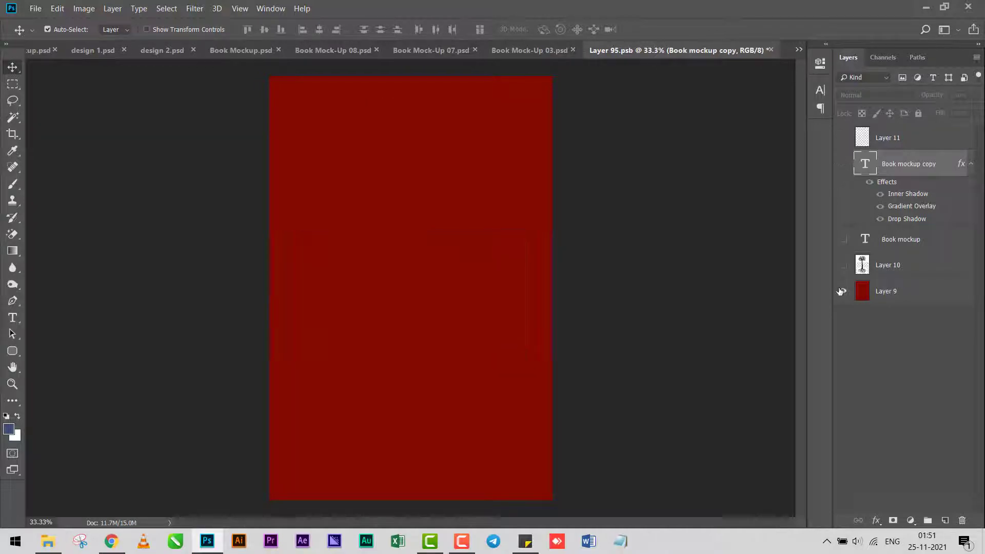
left_click(843, 291)
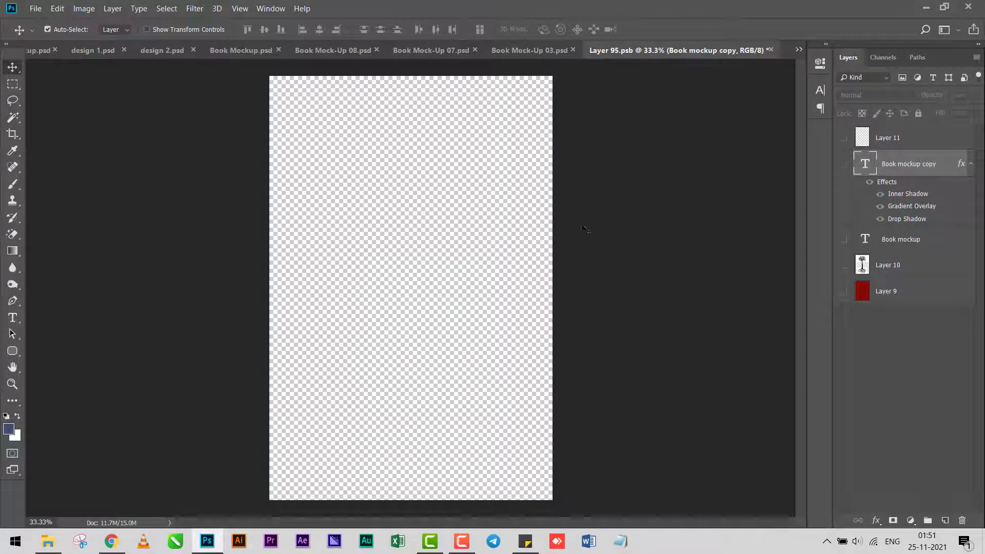
- Browse the Big Lens and optica Flare collection folder's screenshots in Explorer, then return to Photoshop
key("alt+Tab")
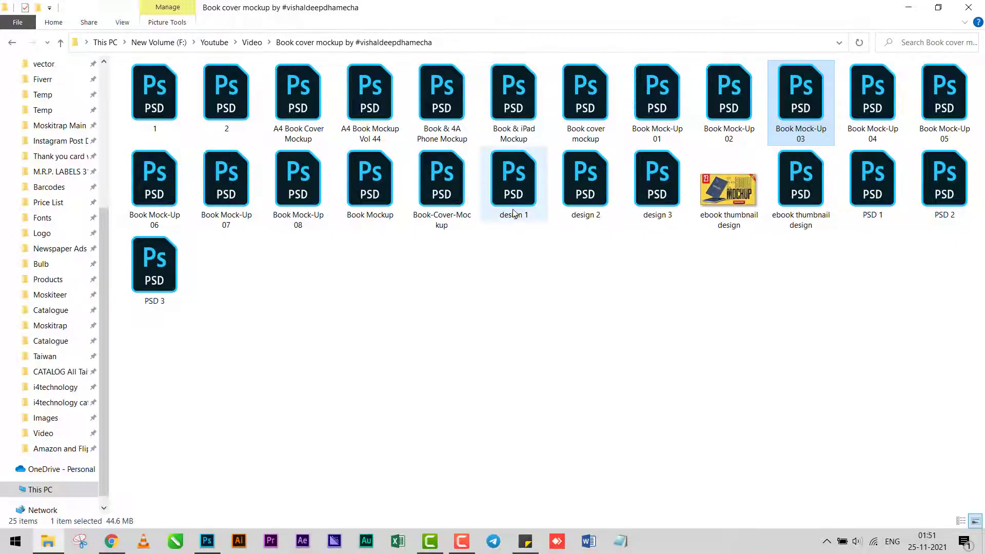
key("Return")
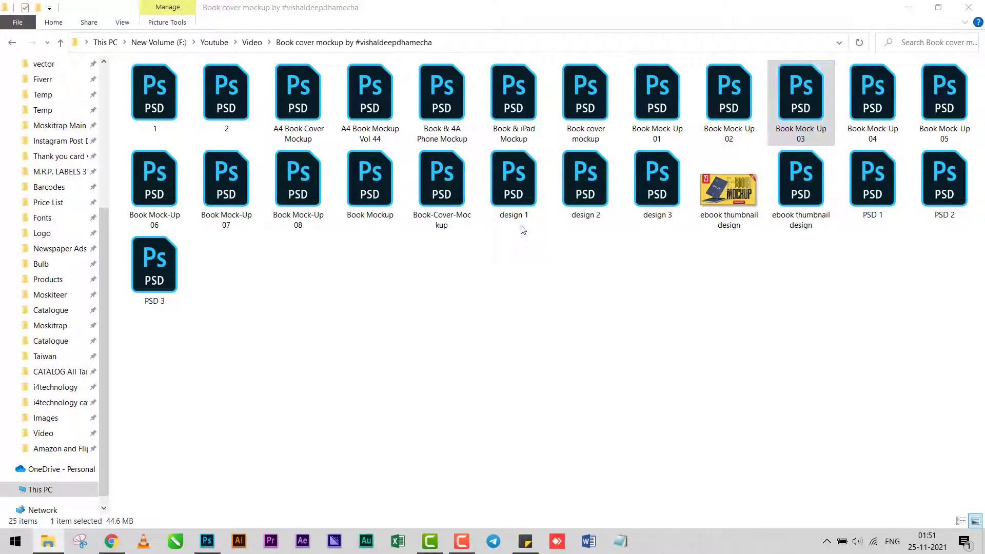
key("BackSpace")
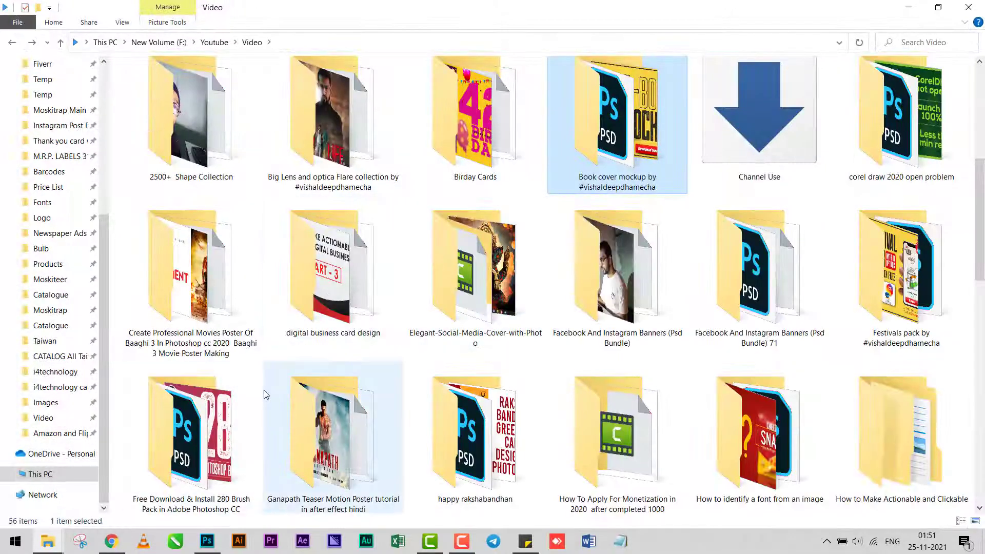
double_click(332, 131)
left_click(333, 310)
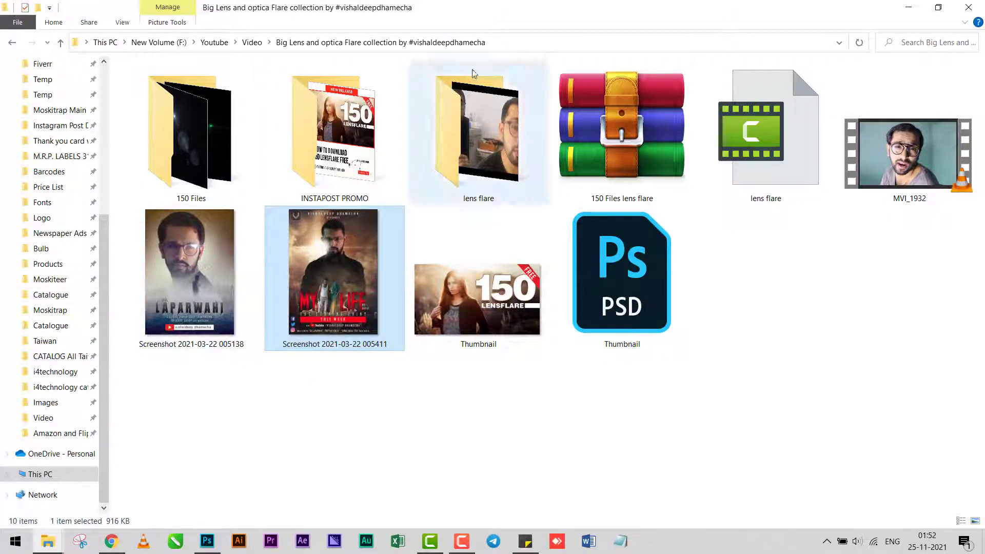
left_click(558, 46)
key("alt+Tab")
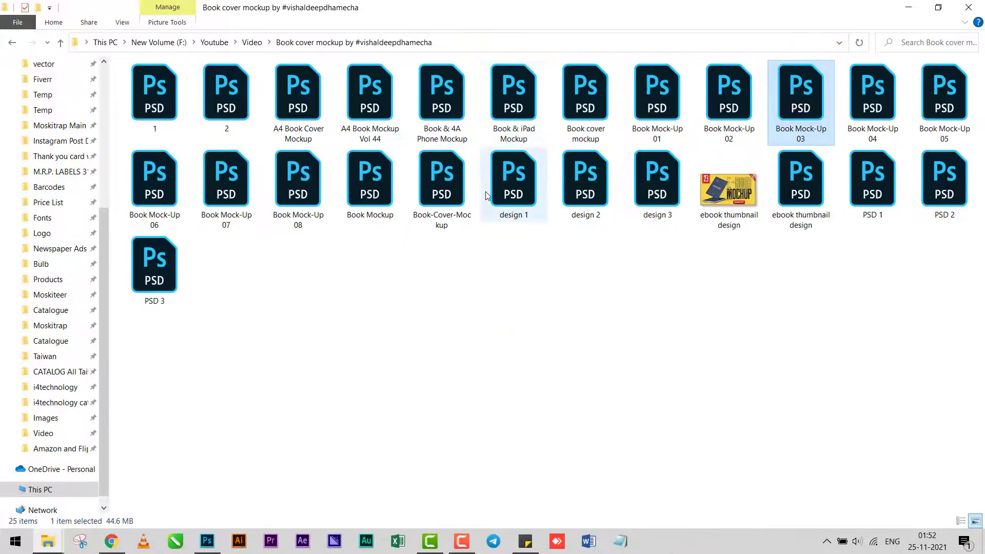
key("alt+Tab")
key("alt+Tab")
key("ctrl+o")
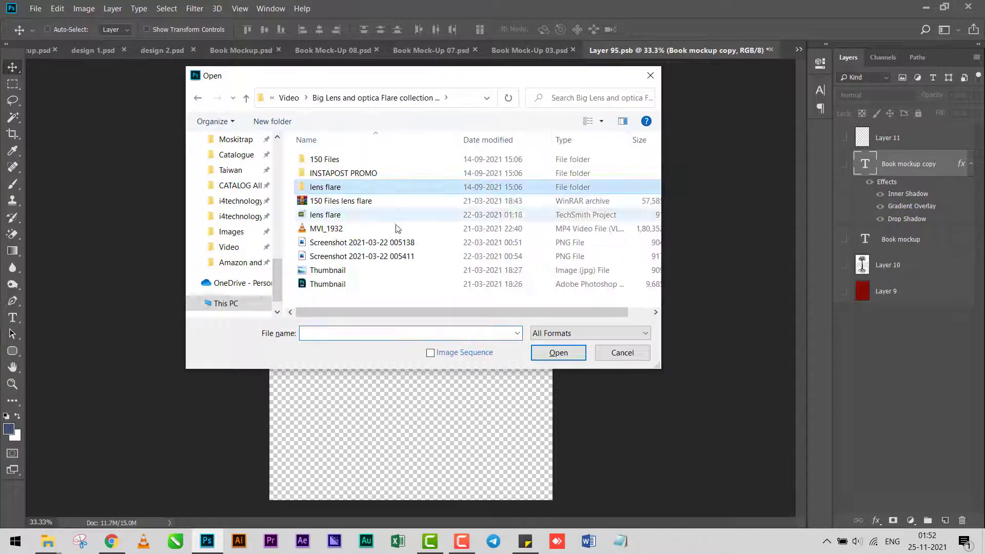
scroll(411, 221, "up", 3, "ctrl")
scroll(411, 221, "up", 1, "ctrl")
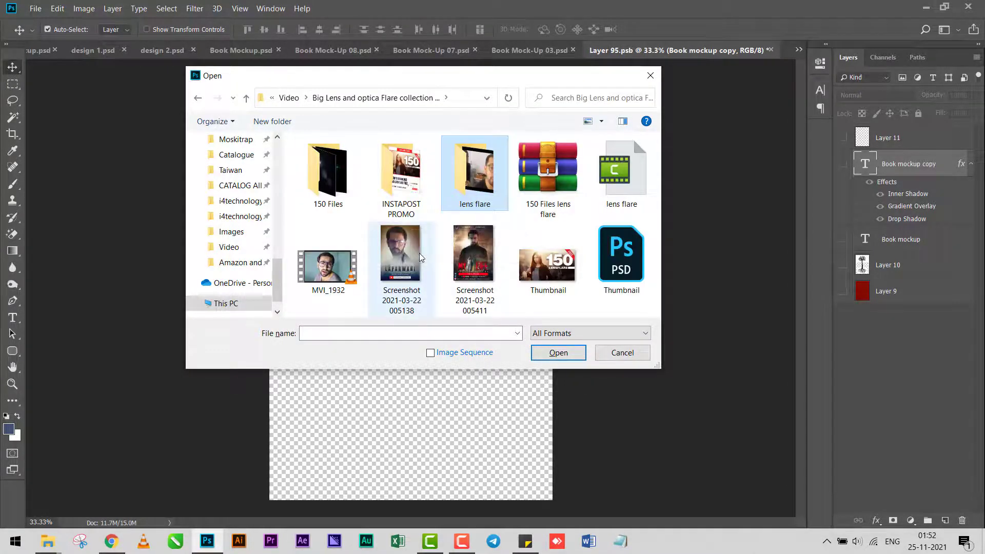
double_click(419, 254)
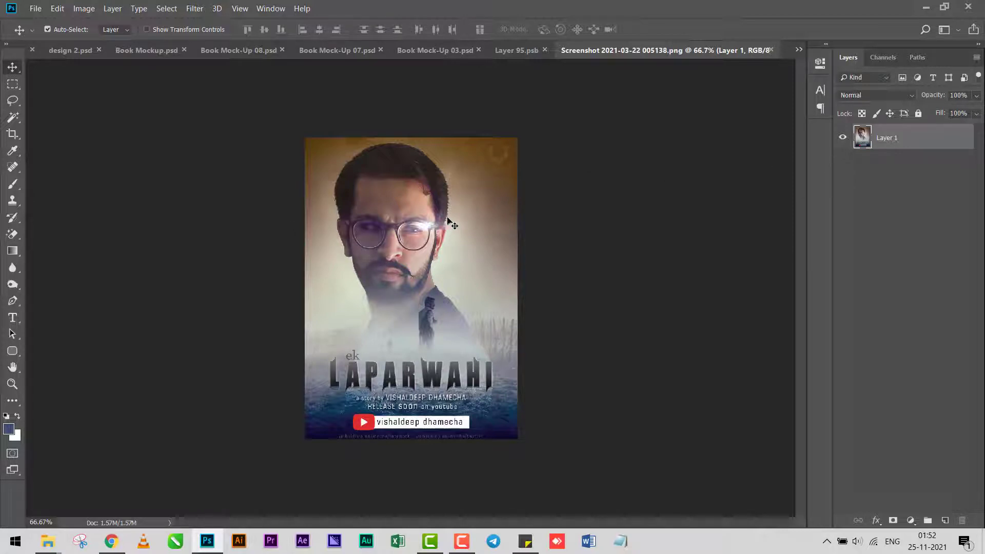
- Bring the poster into Layer 95.psb and convert it to a smart object
mouse_move(453, 207)
left_mouse_down()
mouse_move(492, 81)
mouse_move(407, 221)
mouse_move(636, 57)
mouse_move(492, 228)
mouse_move(325, 137)
left_mouse_up()
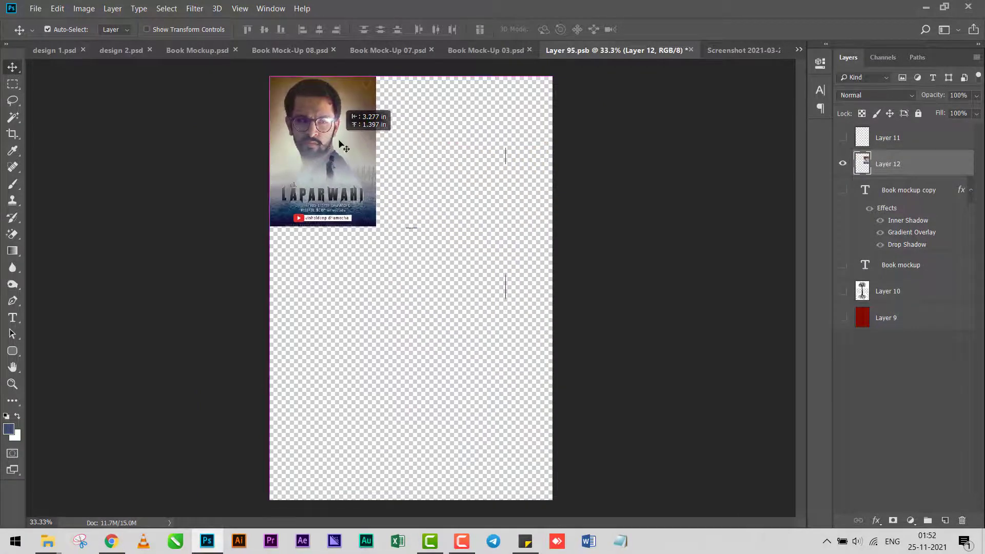
right_click(928, 174)
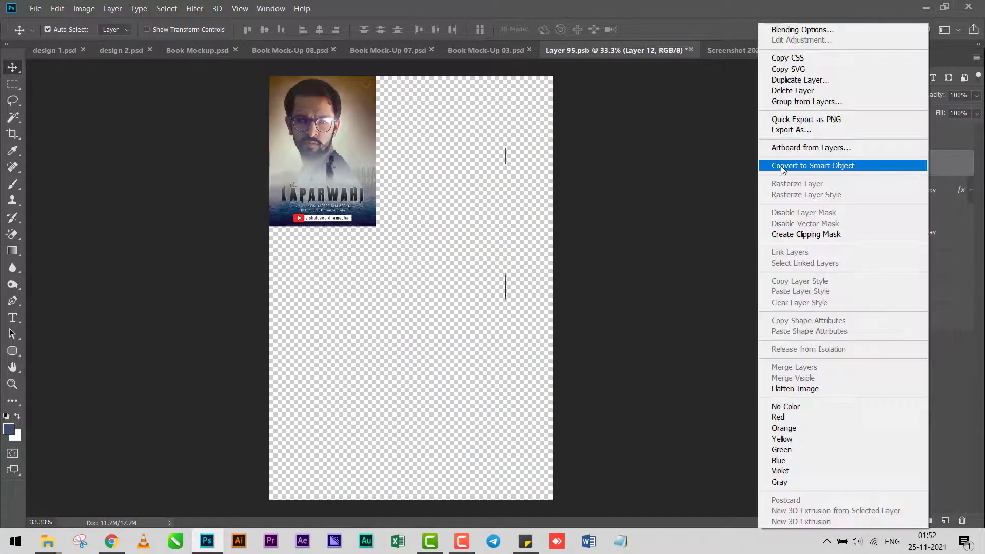
left_click(783, 169)
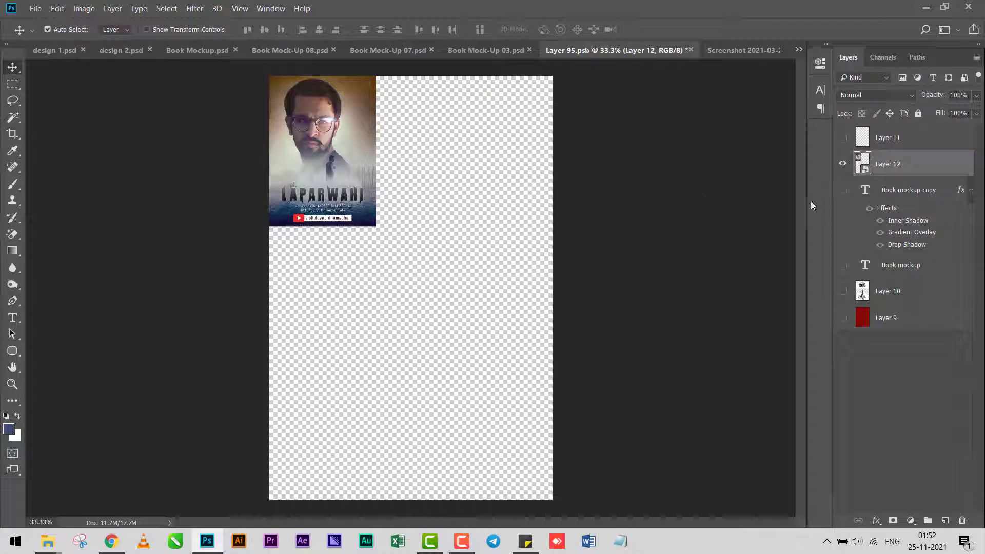
- Scale the poster to fill the cover, nudge it into place, and save
key("ctrl+t")
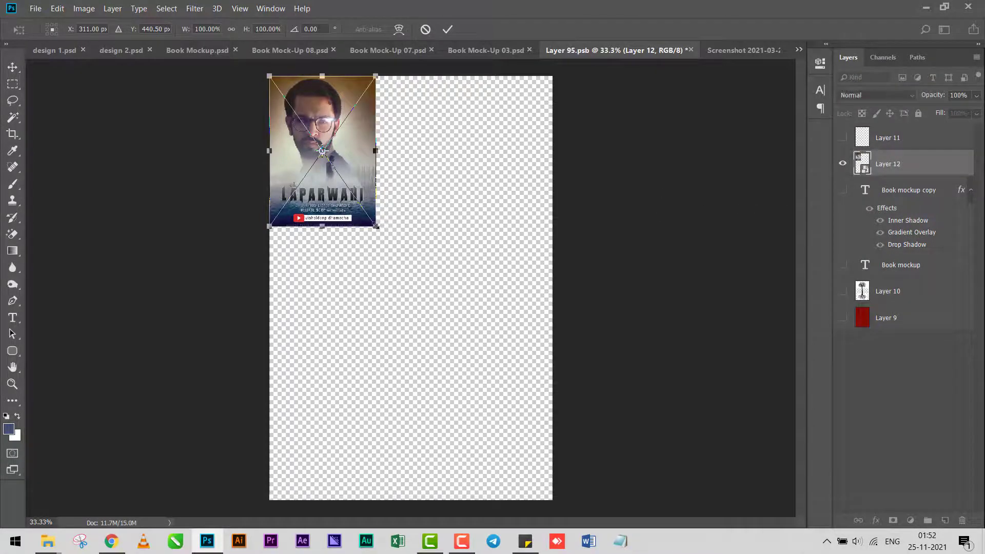
left_click_drag(376, 226, 574, 501)
left_click_drag(530, 413, 514, 413)
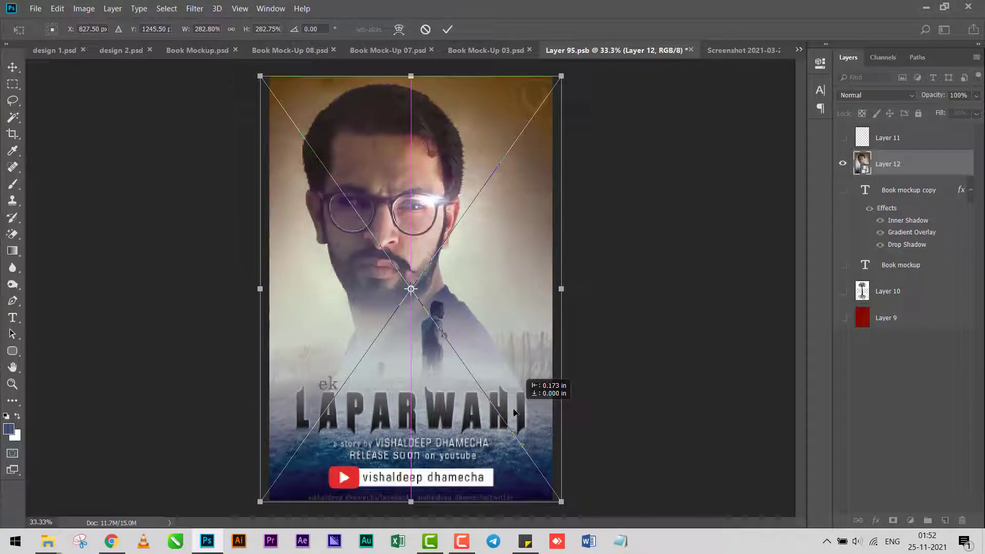
key("Return")
key("Left")
key("Left")
key("Left")
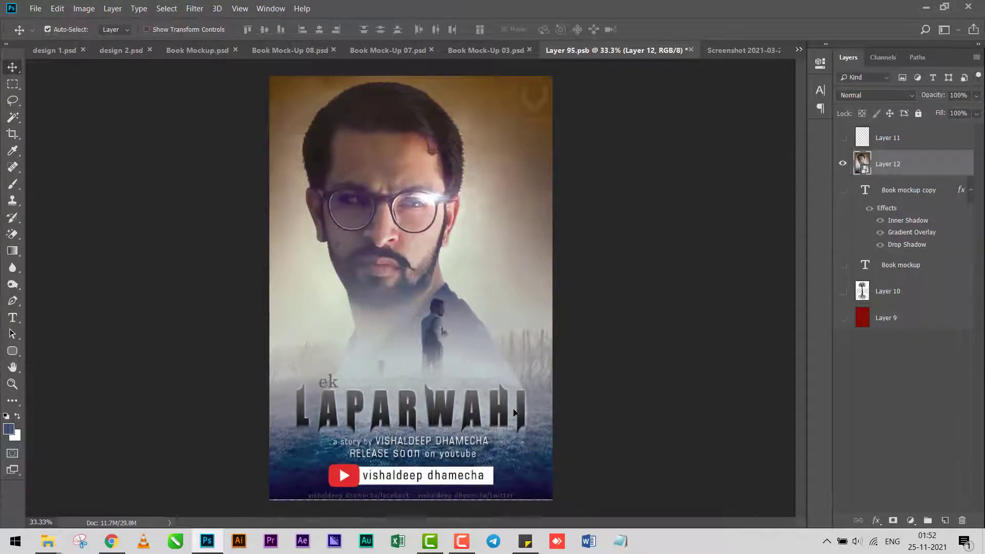
key("Left")
key("Left")
key("Left")
key("Left")
key("Left")
key("Left")
key("Right")
key("Right")
key("Right")
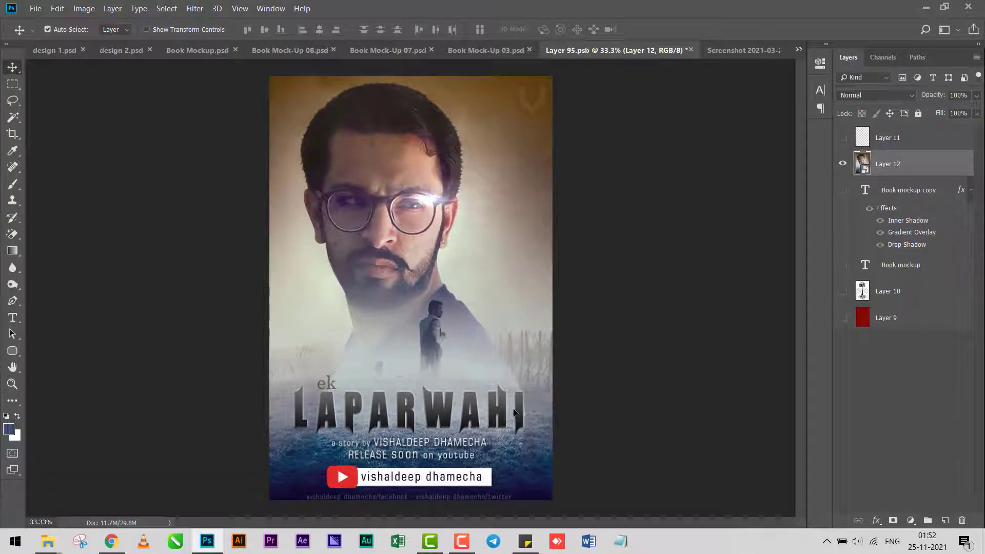
key("ctrl+s")
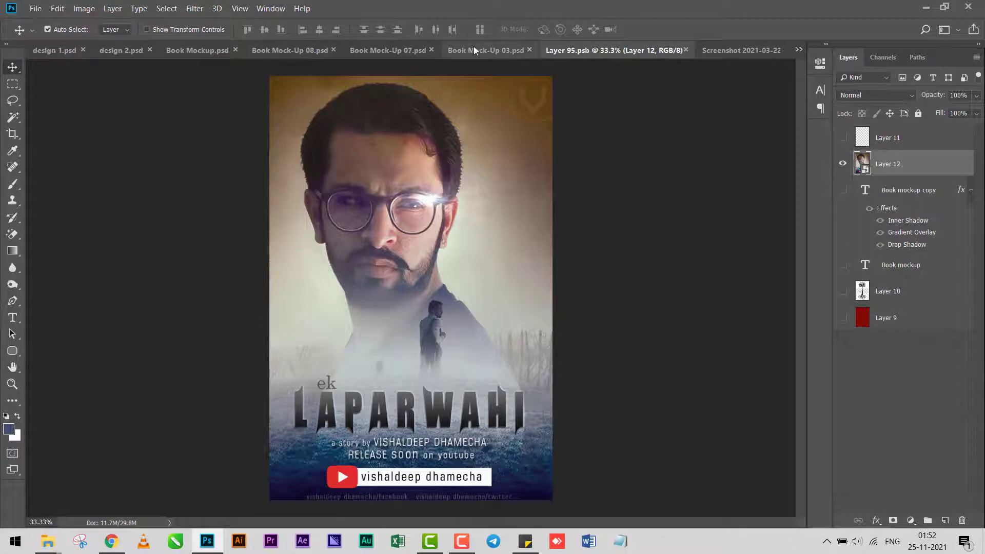
left_click(474, 47)
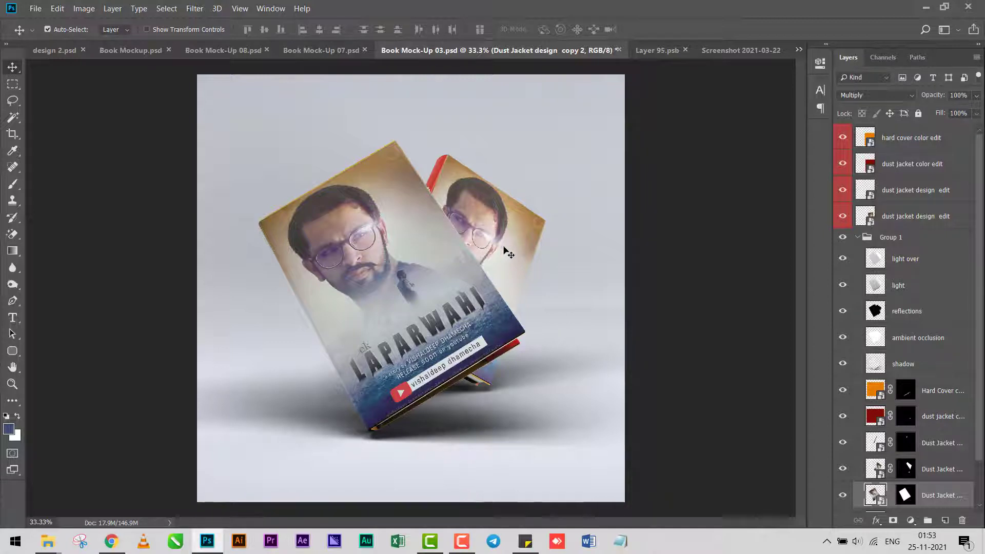
- Hide the Hard Cover color layer while keeping the dust jacket color layer visible
left_click_drag(518, 348, 519, 318)
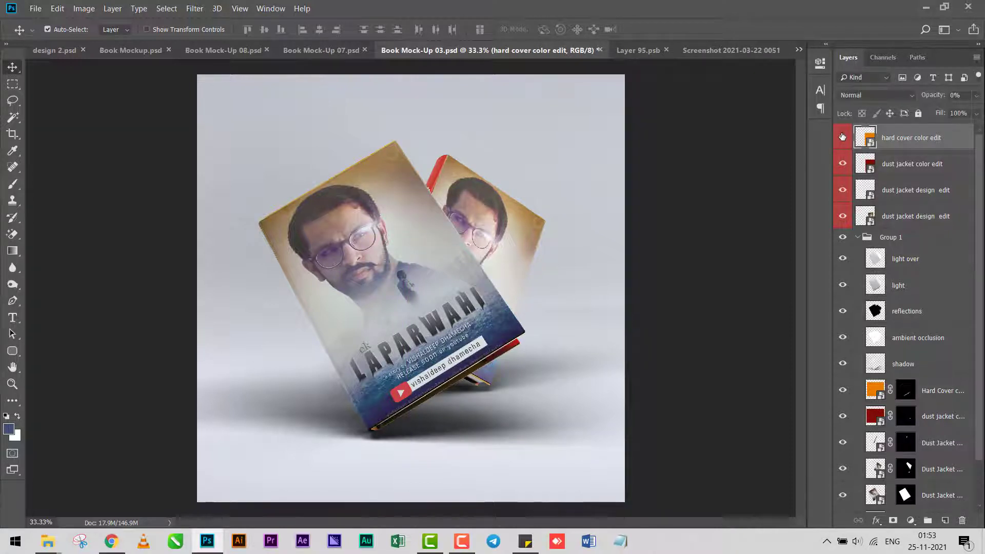
left_click(843, 391)
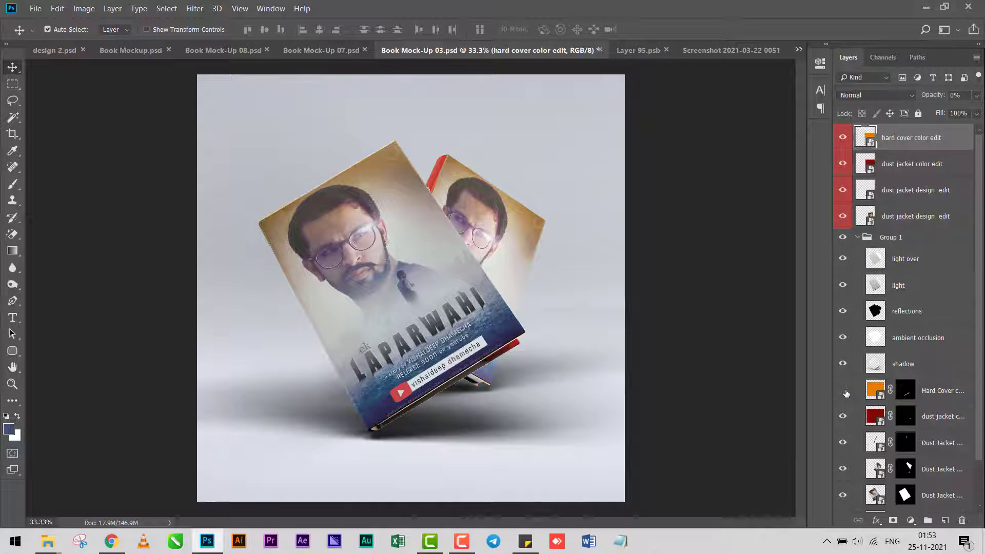
left_click(843, 390)
left_click(843, 416)
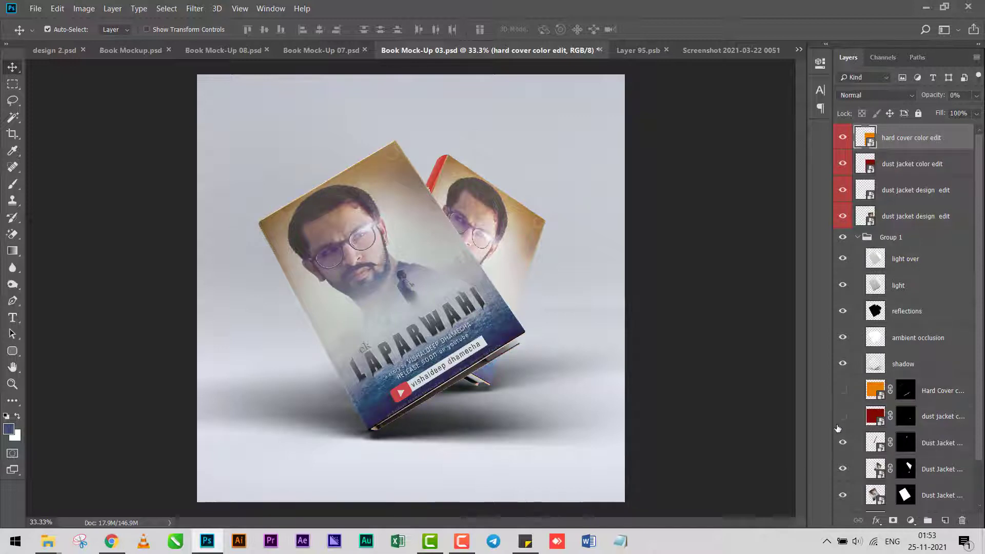
left_click(843, 416)
- Collapse Group 1 and select the grey Background layer
left_click(513, 119)
left_click(859, 238)
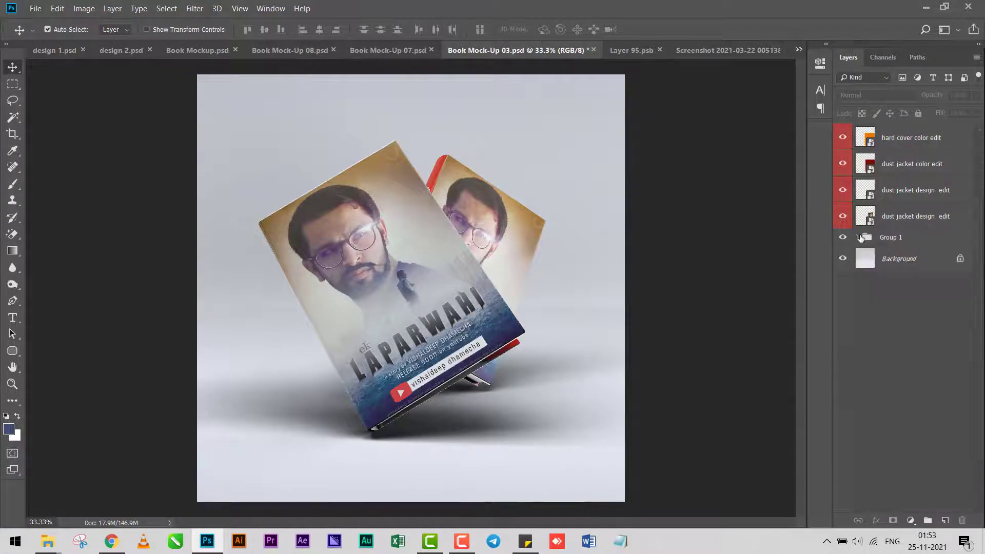
left_click(842, 258)
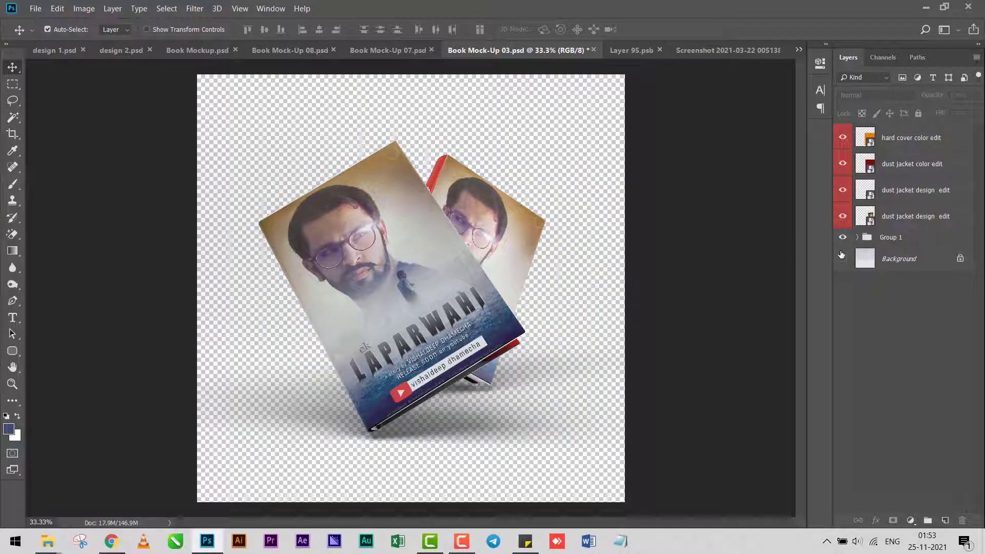
left_click(842, 258)
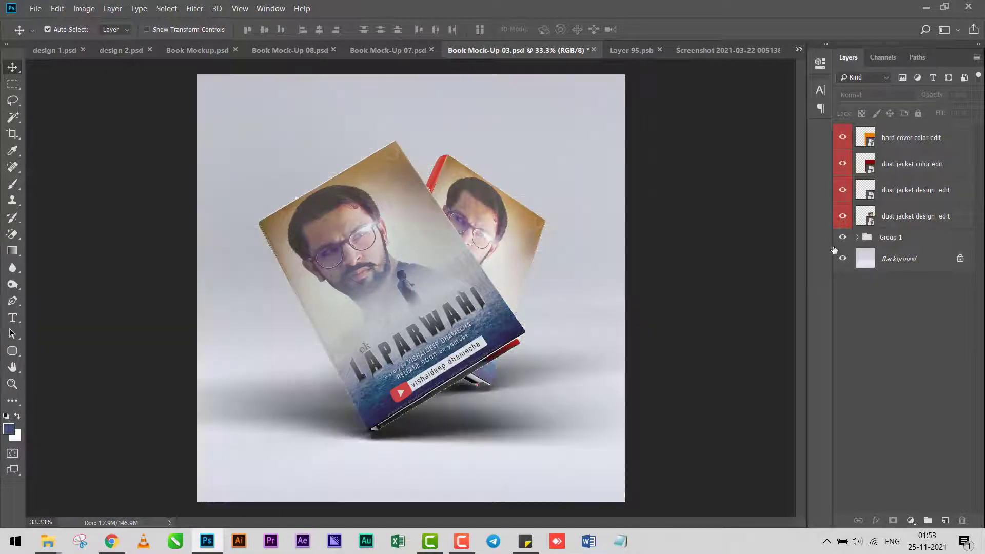
left_click(908, 260)
- Add a new layer above Background and fill it with the navy blue foreground colour
left_click(946, 519)
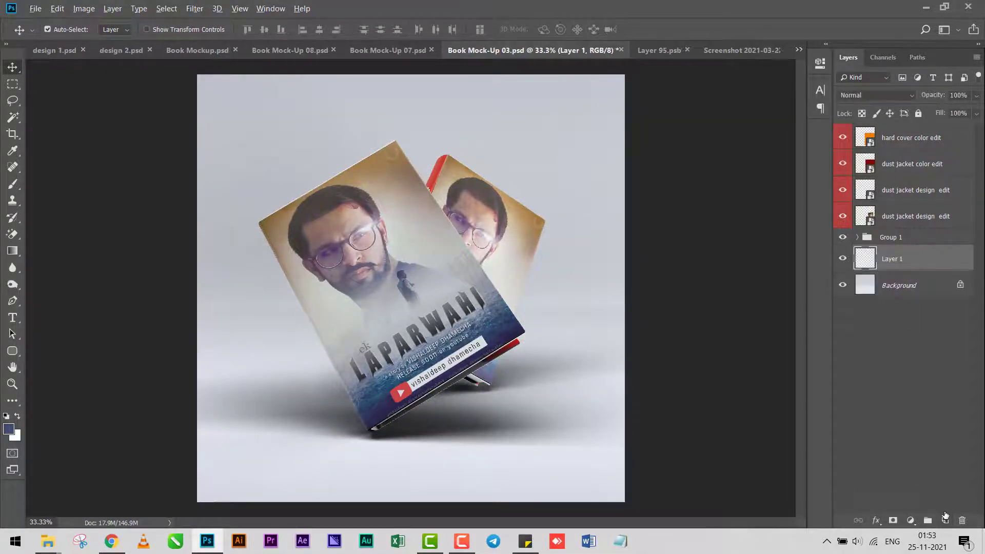
key("alt+BackSpace")
key("ctrl+z")
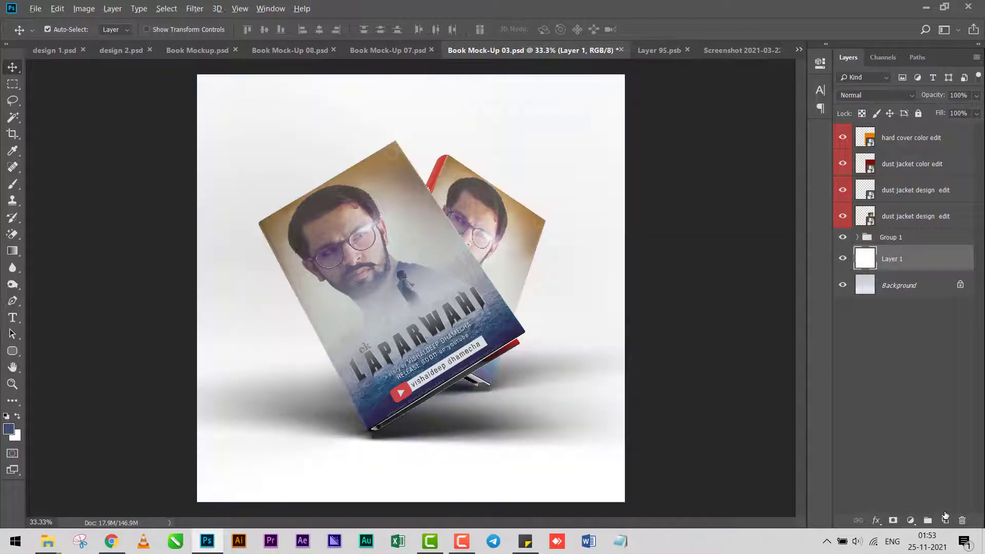
key("ctrl+shift+z")
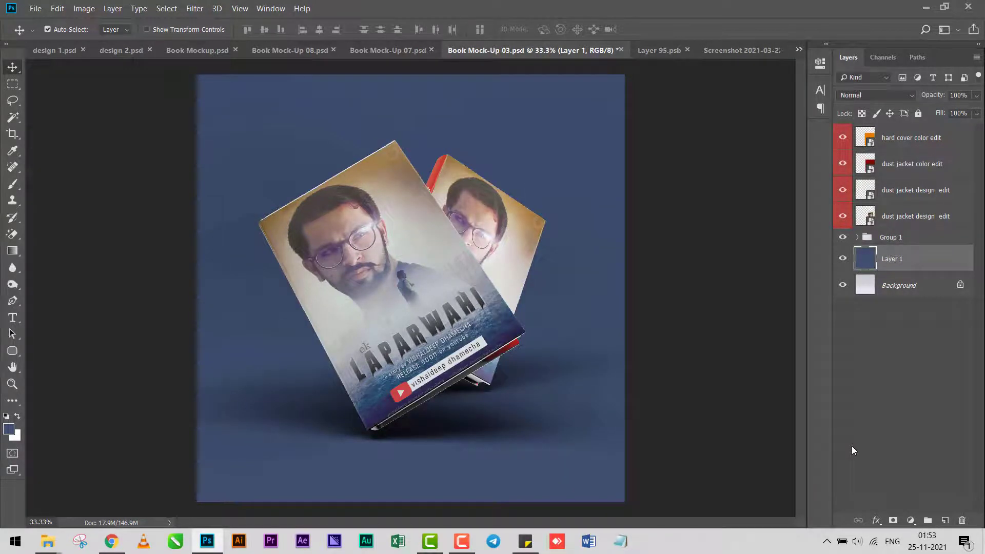
left_click(391, 246)
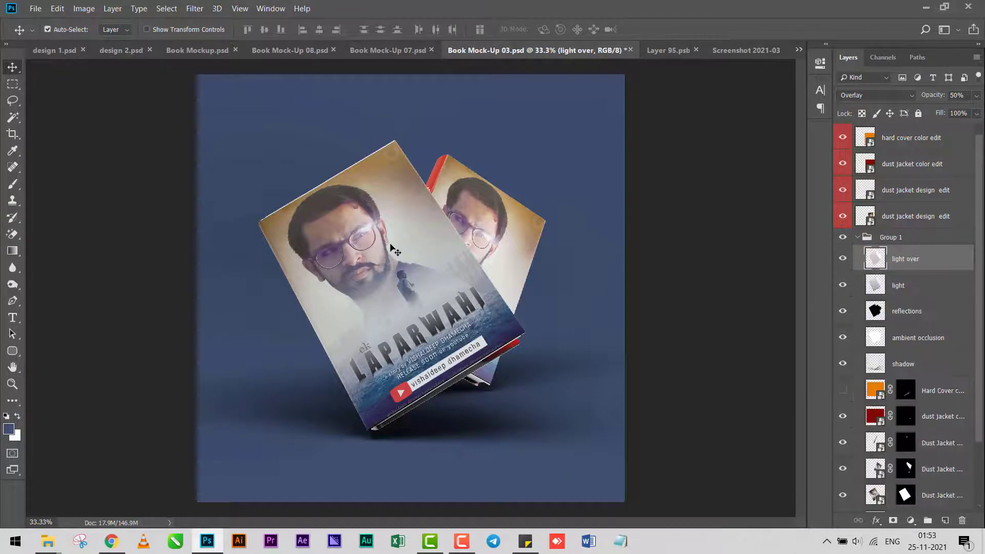